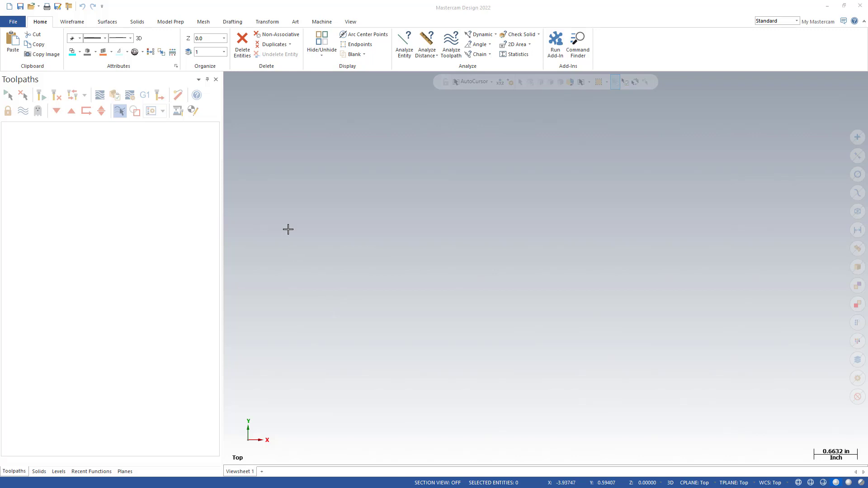
Step: Launch the Migration Wizard from the File > Convert menu
left_click(16, 22)
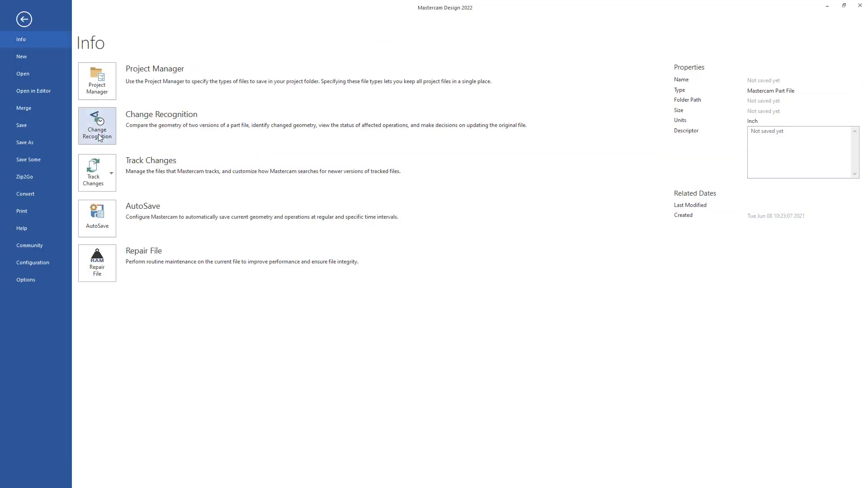
left_click(29, 194)
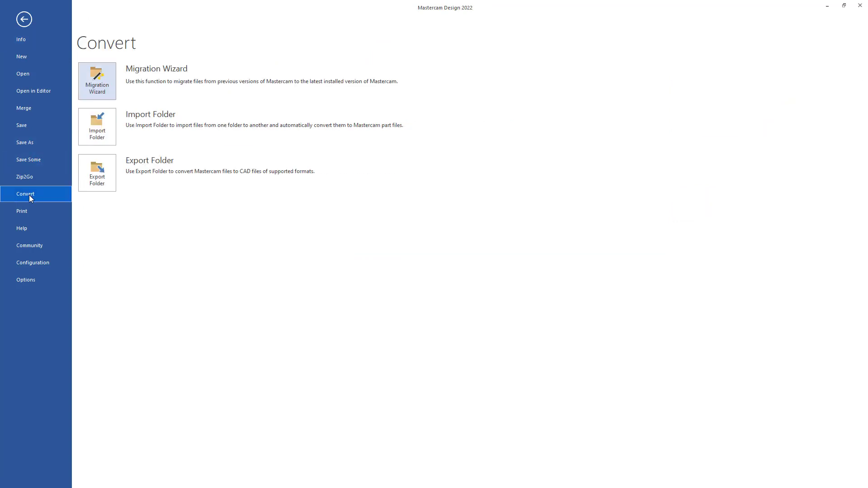
left_click(94, 90)
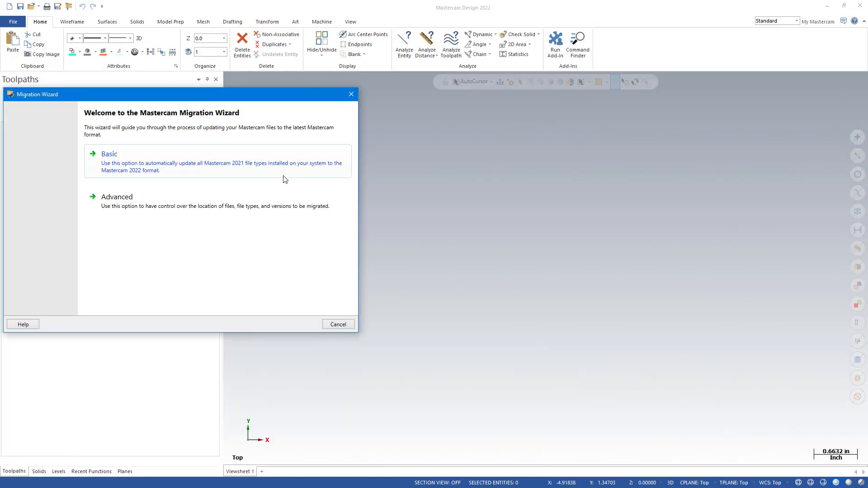
Step: Choose Advanced migration and migrate shared Mastercam 2021 files into Shared Mastercam 2022
left_click(136, 206)
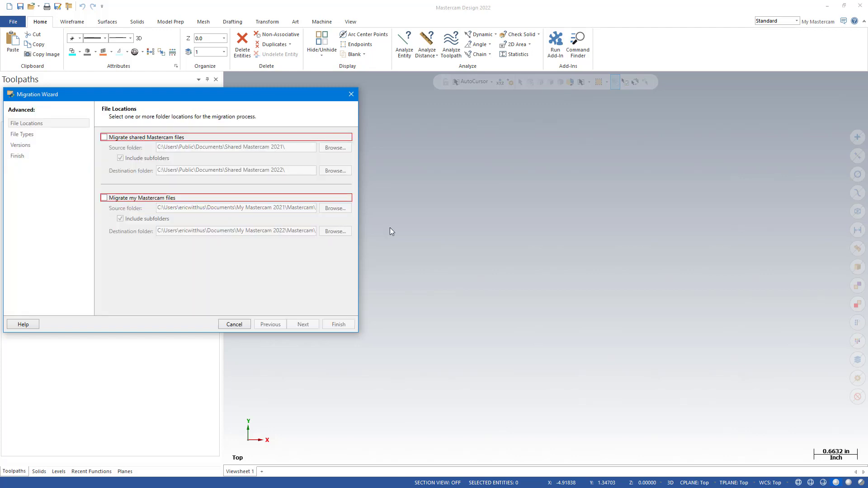
left_click(104, 137)
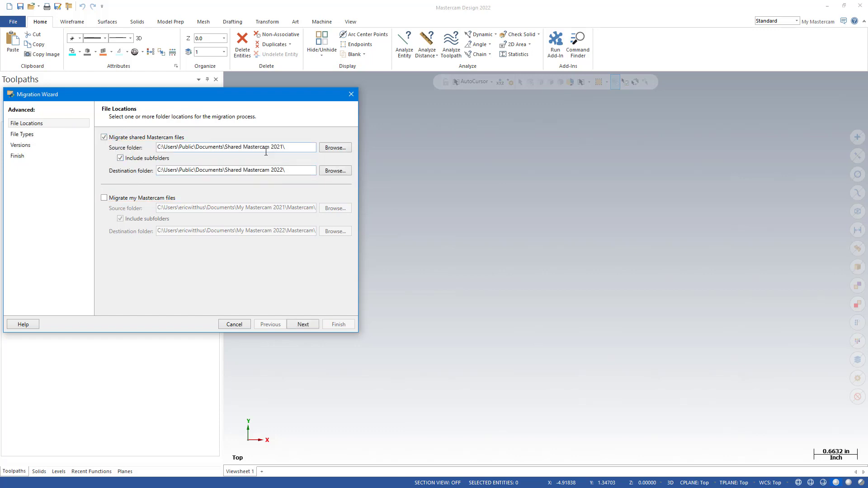
Step: Restrict migrated file types to control definitions, machine definitions, posts and miscellaneous data files
left_click(39, 135)
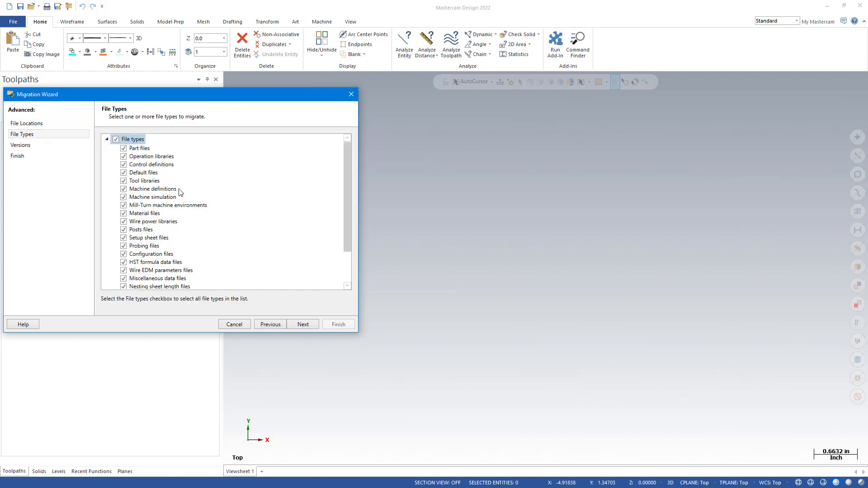
left_click(116, 139)
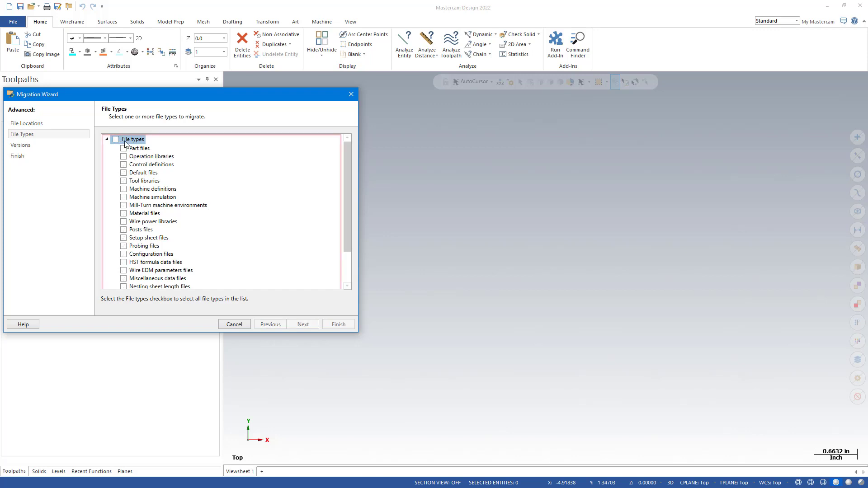
left_click(124, 165)
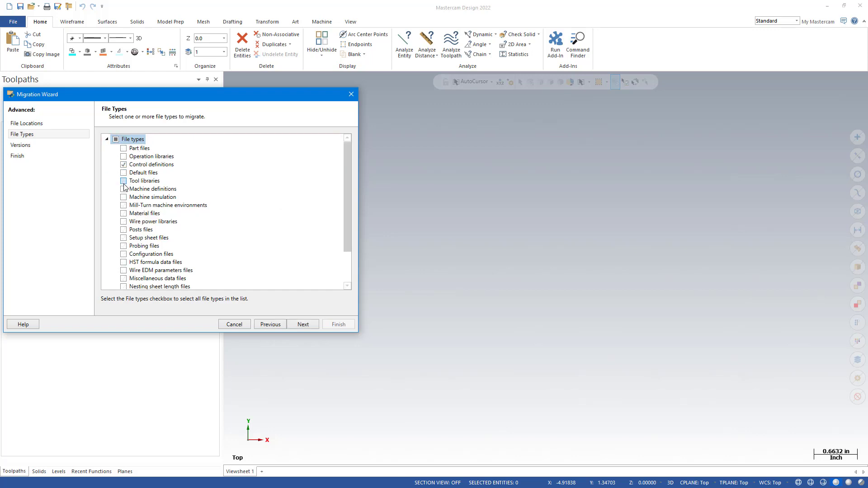
left_click(123, 231)
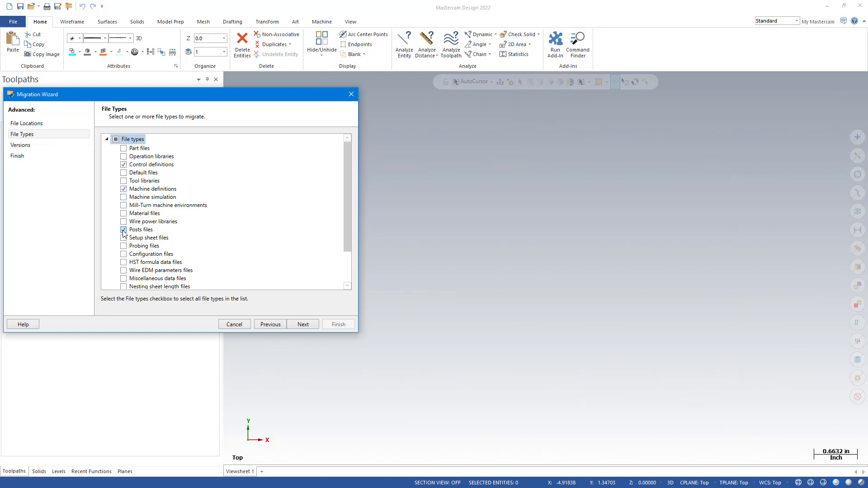
left_click(124, 278)
left_click(159, 280)
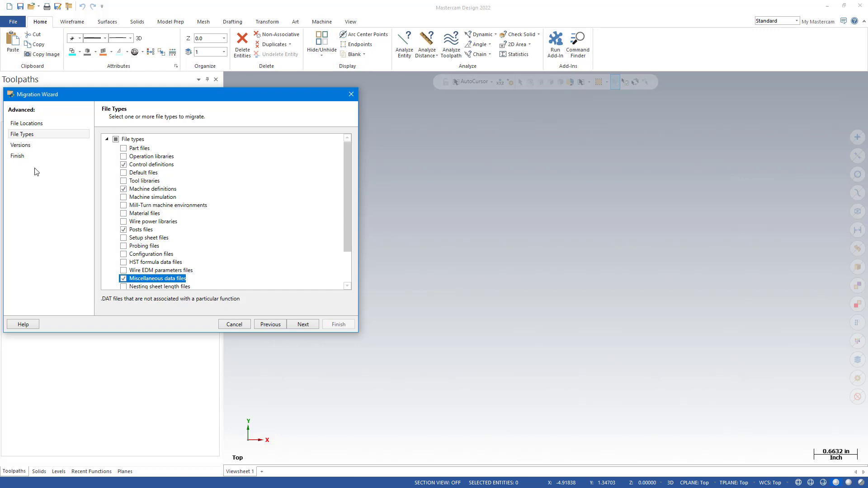
Step: Exclude Mastercam 2020 and 2019 so only 2021 files migrate, then finish the migration
left_click(19, 146)
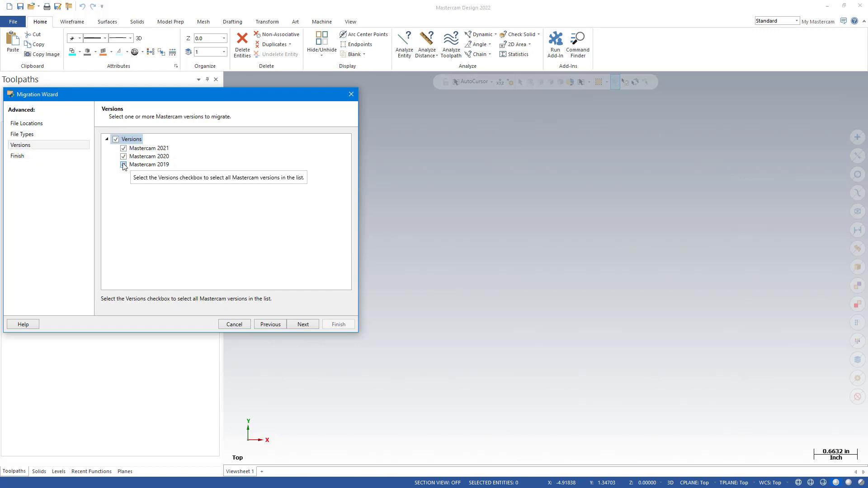
left_click(124, 165)
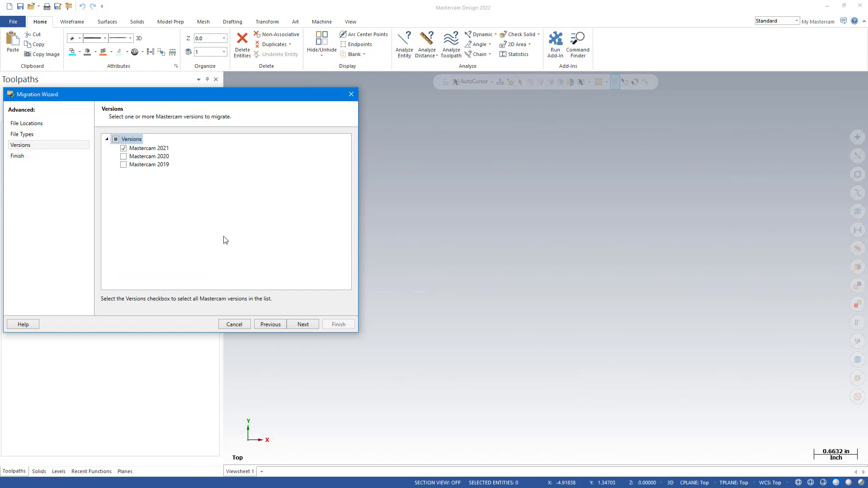
left_click(304, 324)
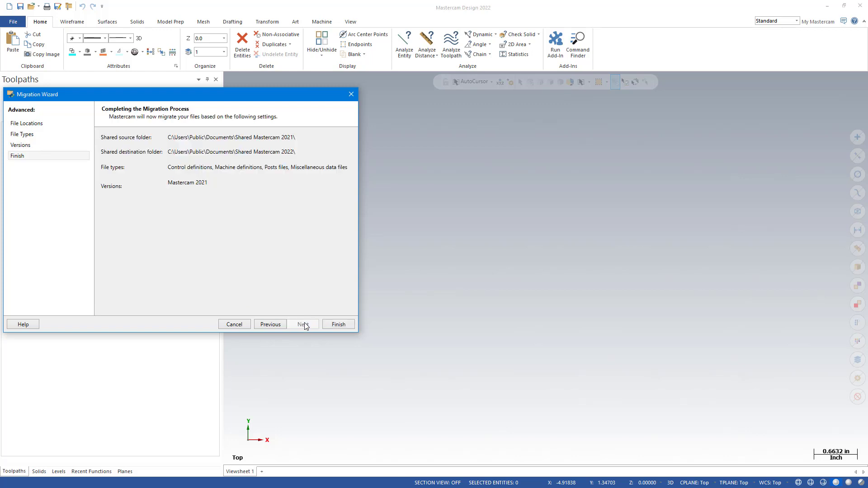
left_click(336, 324)
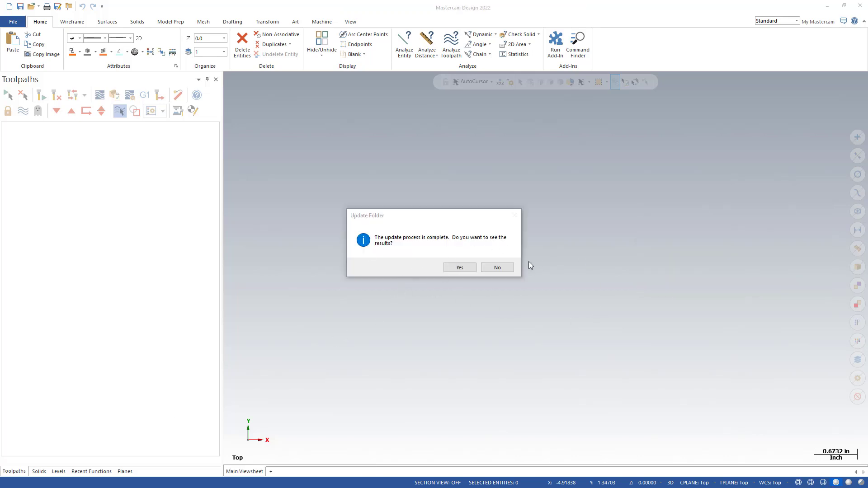
left_click(466, 270)
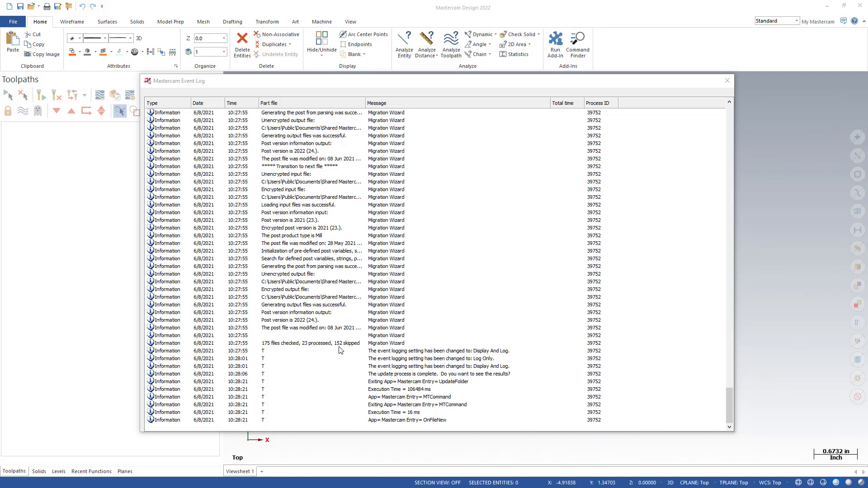
left_click(727, 81)
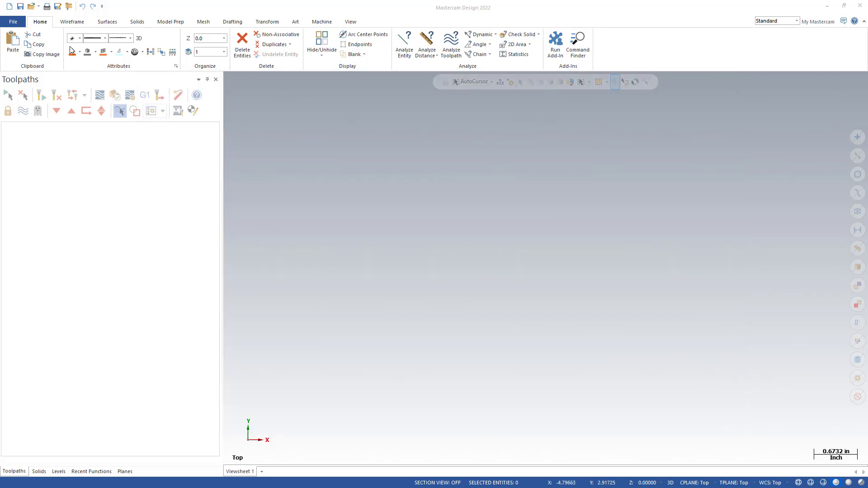
Step: Add the MPPOSTABILITY_HAAS through ptek_milltronics definitions to the Mill machine menu
left_click(319, 21)
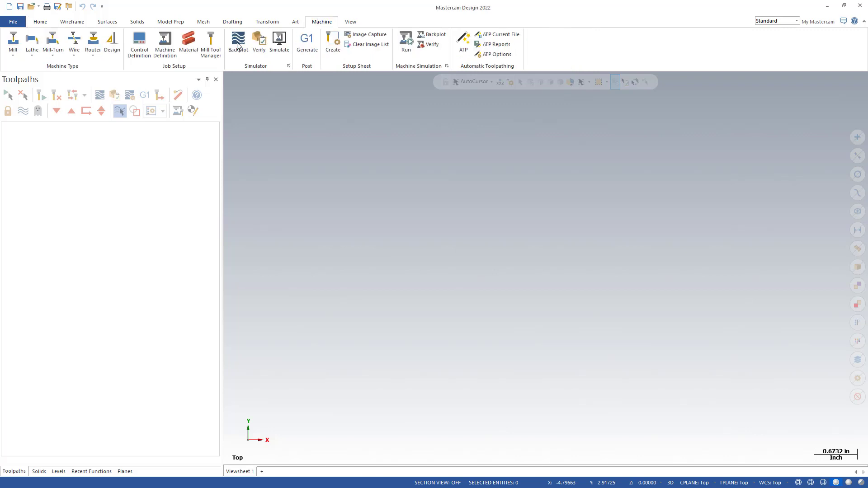
left_click(16, 57)
left_click(13, 52)
left_click(25, 78)
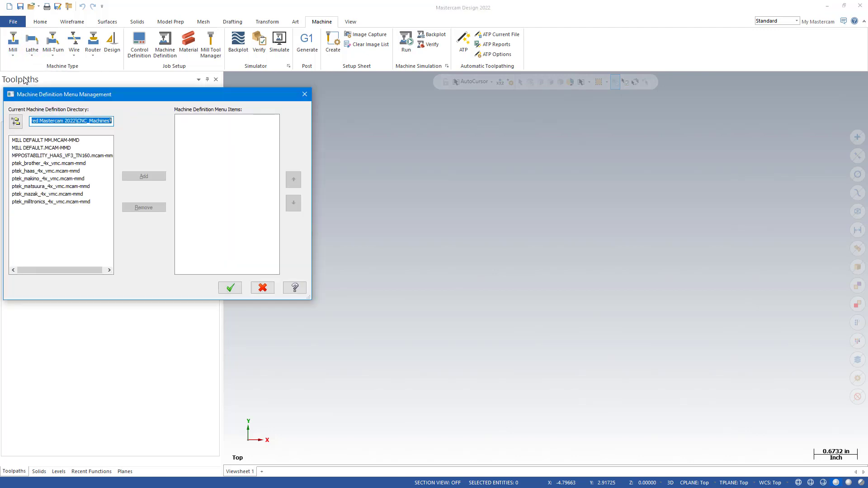
left_click(62, 155)
left_click(59, 204, "shift")
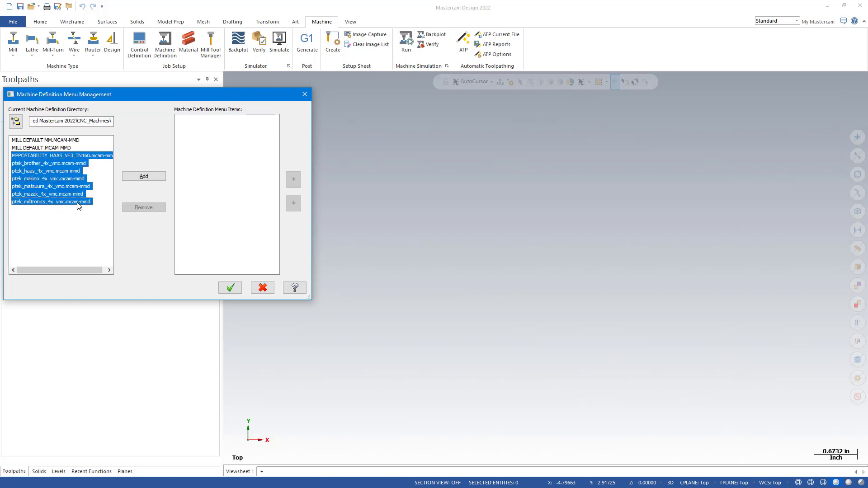
left_click(144, 176)
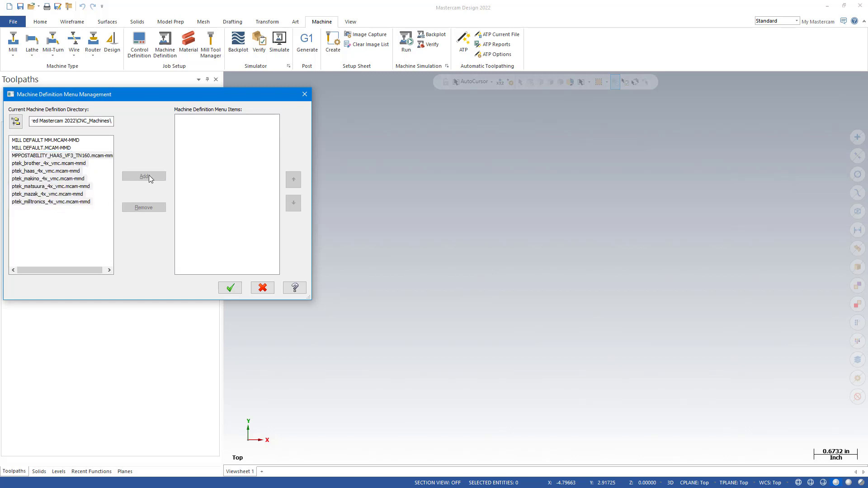
left_click(230, 288)
left_click(13, 52)
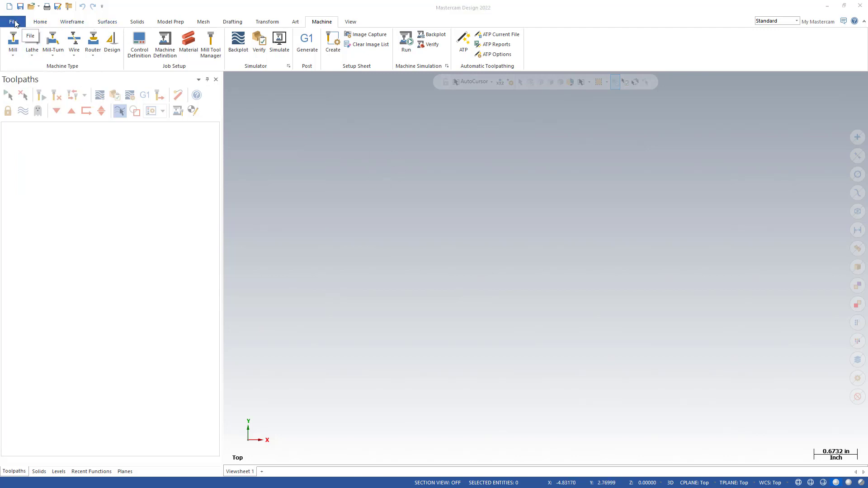
Step: Reopen the Migration Wizard in Advanced mode, migrating both shared and My Mastercam files
left_click(17, 22)
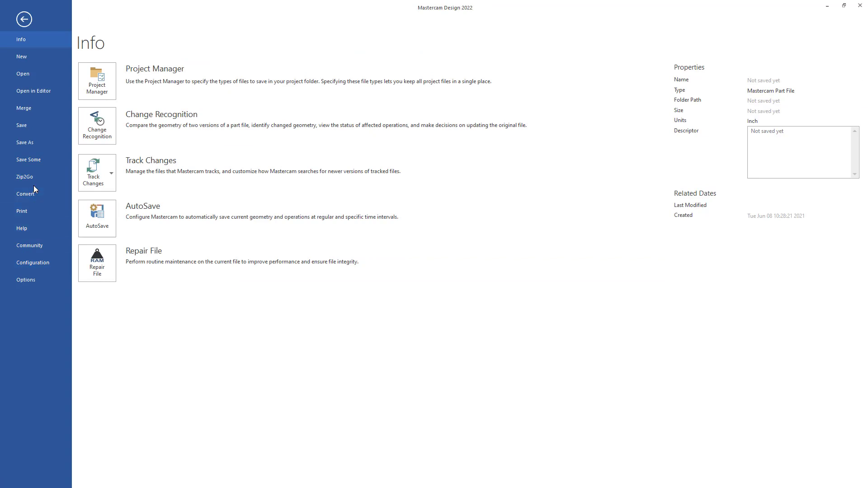
left_click(34, 194)
left_click(98, 81)
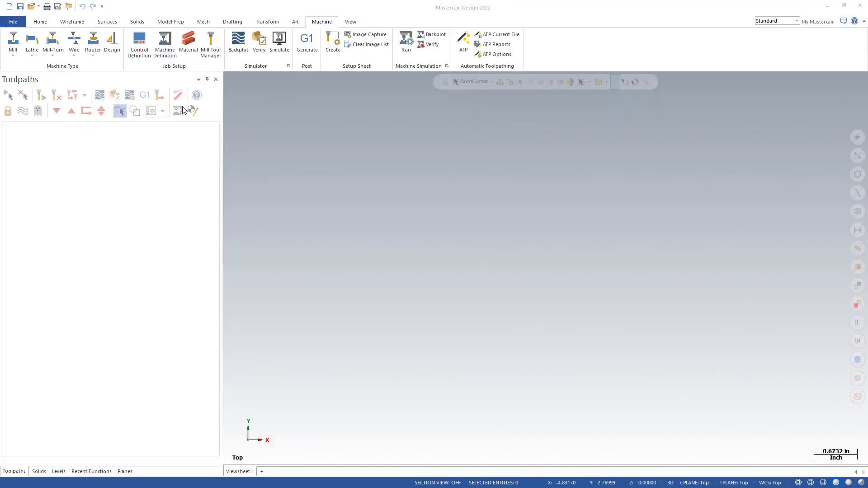
left_click(143, 207)
left_click(104, 137)
left_click(104, 197)
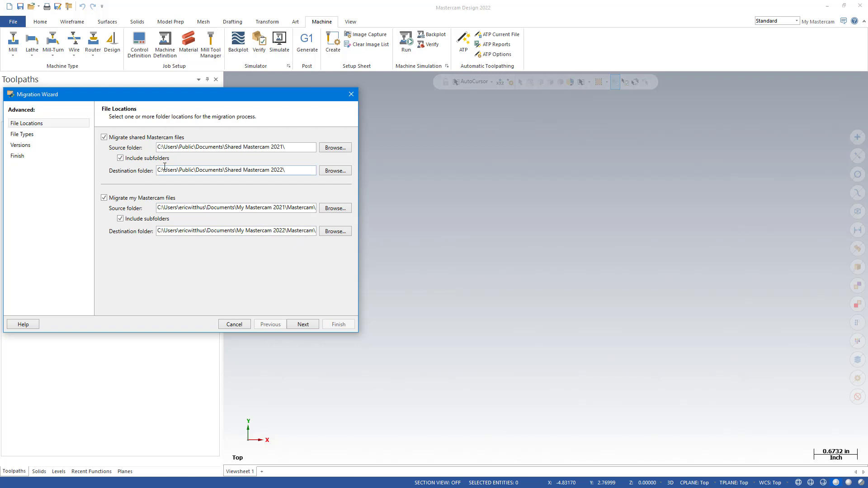
left_click(54, 140)
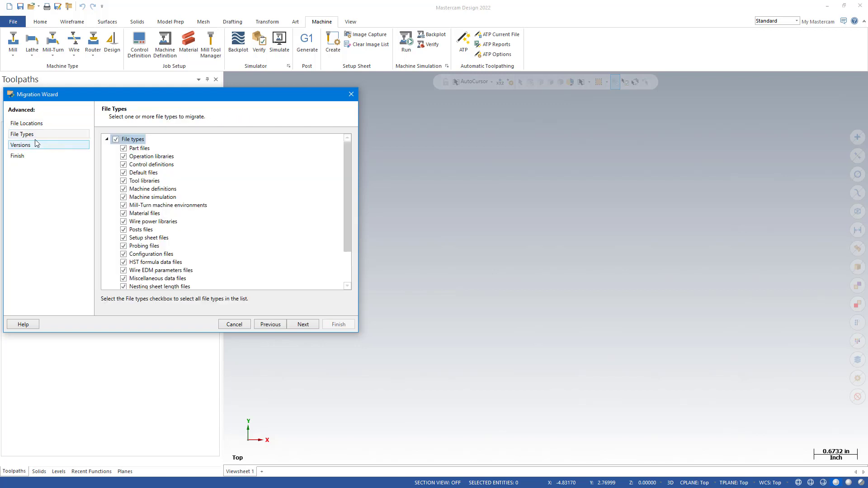
Step: Limit file types to default, tool library, machine simulation, setup sheet, configuration and workspace files
left_click(116, 139)
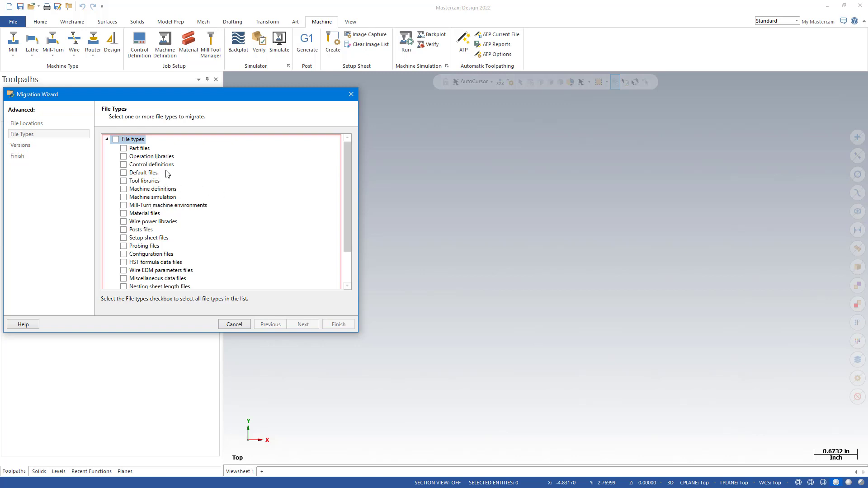
left_click_drag(235, 95, 269, 97)
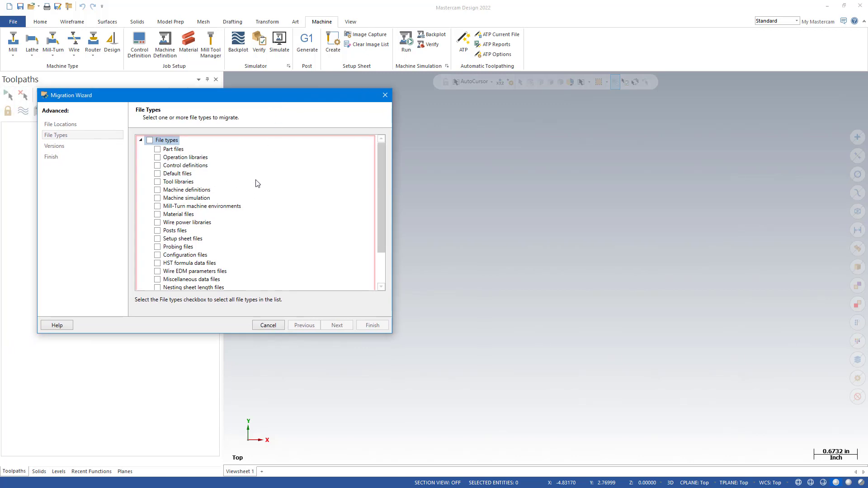
mouse_move(177, 197)
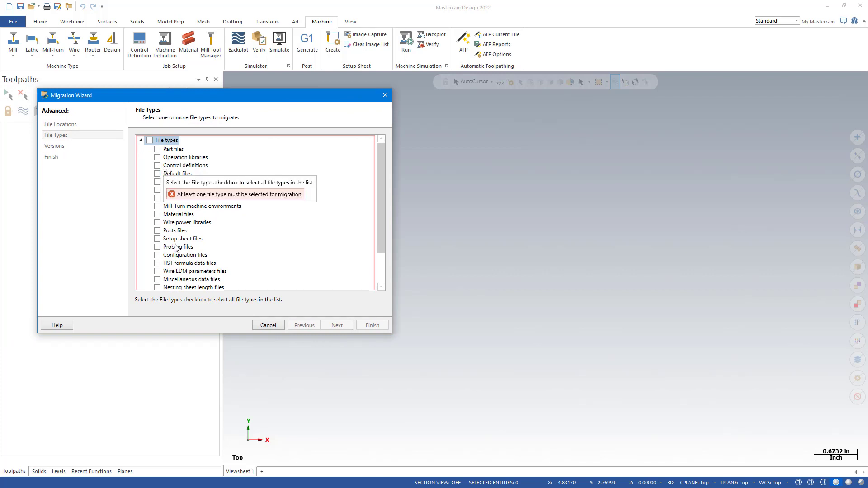
left_click(158, 175)
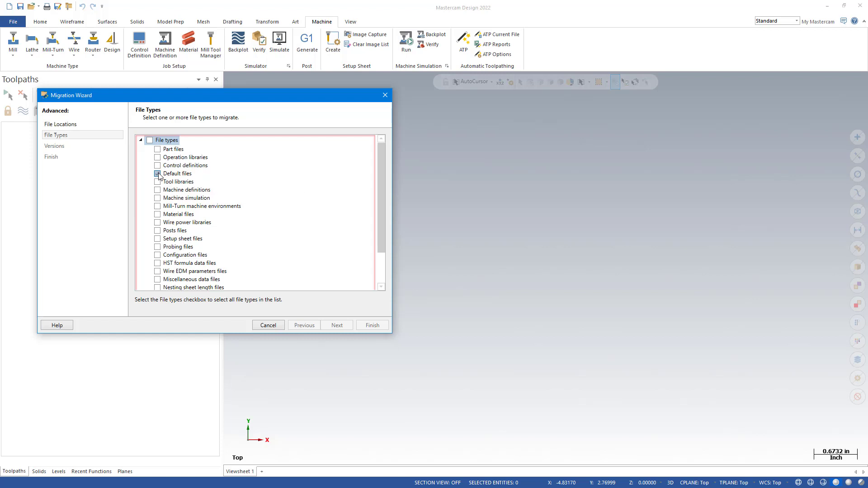
left_click(158, 182)
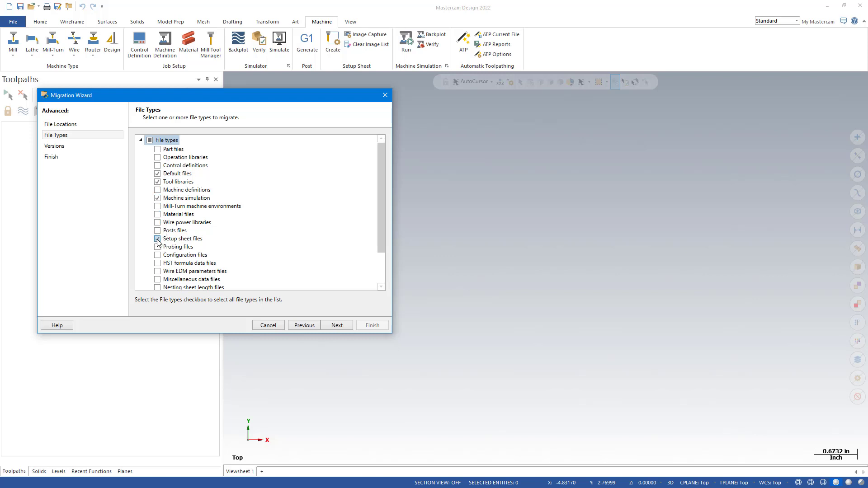
left_click(157, 255)
scroll(159, 278, "down", 1)
scroll(158, 278, "down", 1)
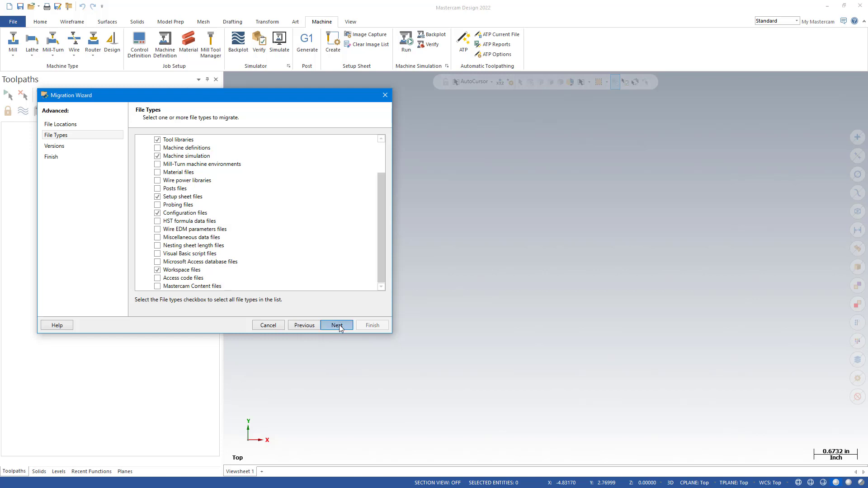
Step: Drop Mastercam 2020 and 2019 so only 2021 files migrate, then start the migration
left_click(340, 326)
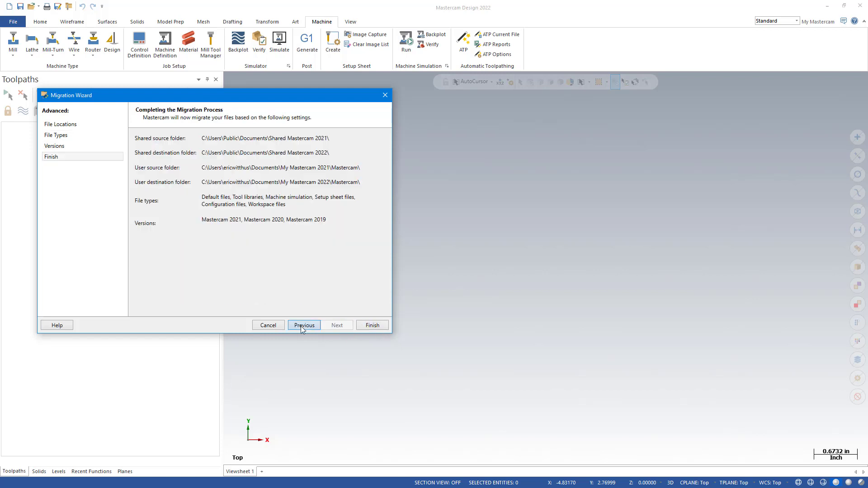
left_click(304, 325)
left_click(158, 158)
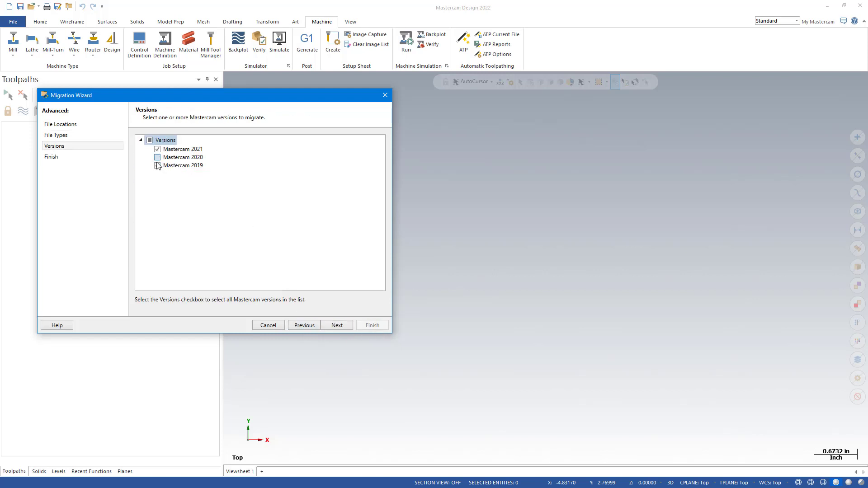
left_click(341, 326)
left_click(379, 325)
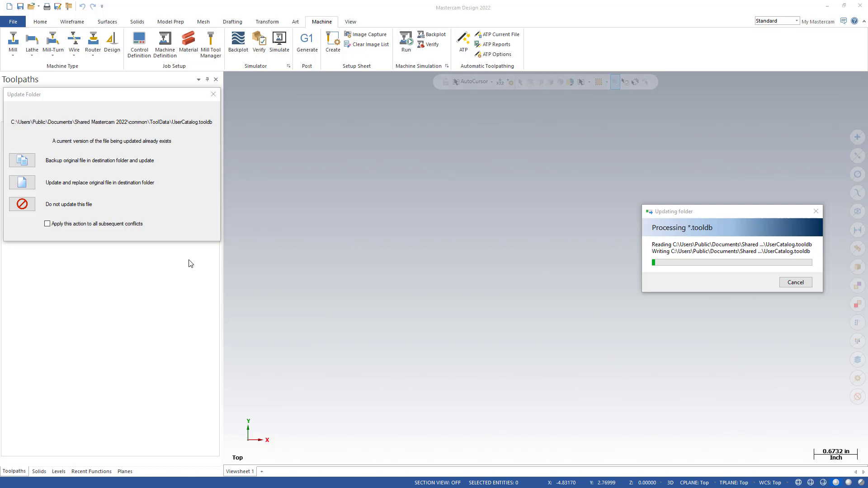
Step: Replace existing files for all conflicts and view the Event Log of migration results
left_click(63, 229)
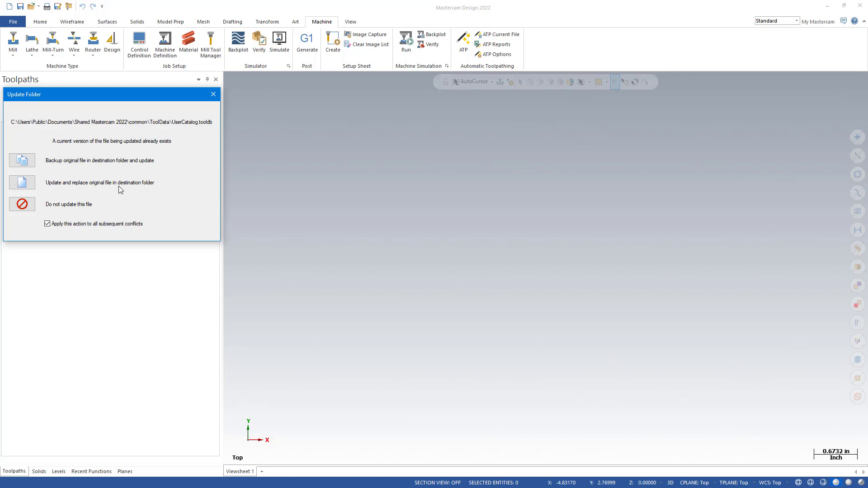
left_click(24, 186)
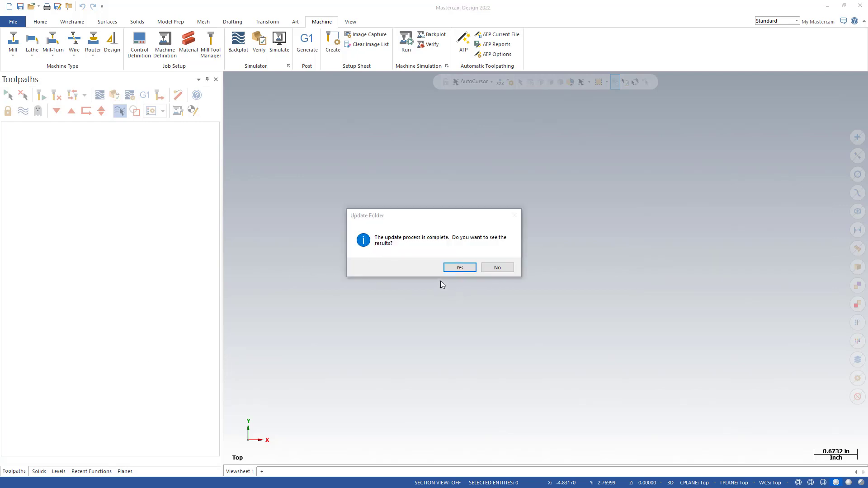
left_click(469, 268)
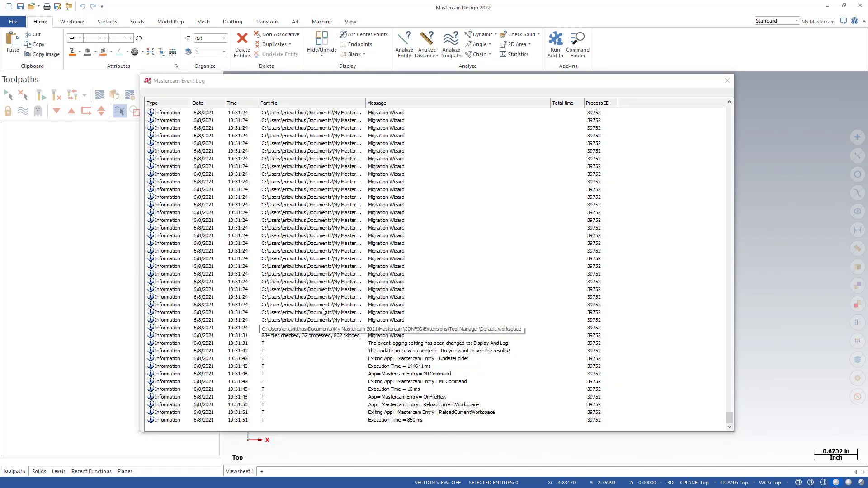